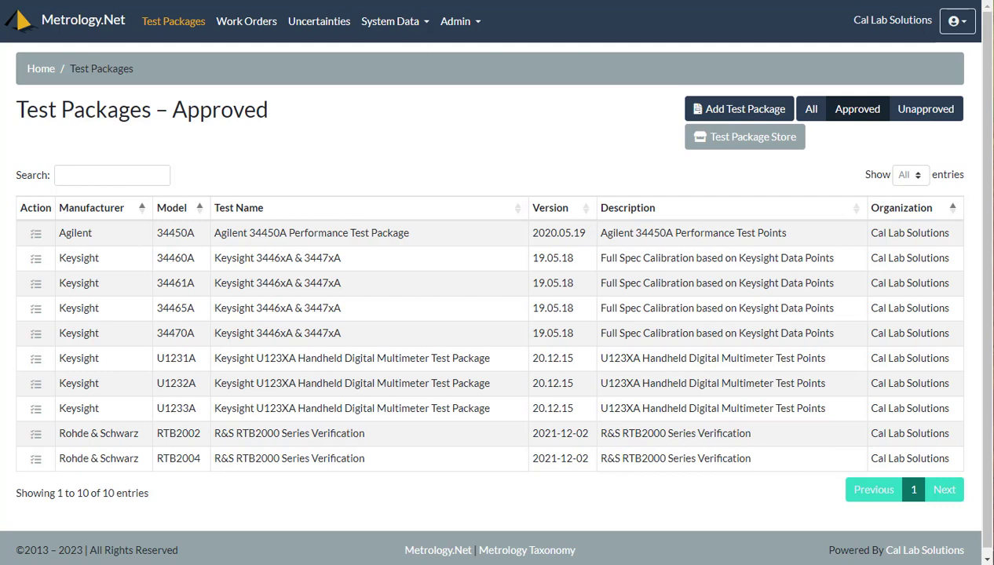
click(168, 31)
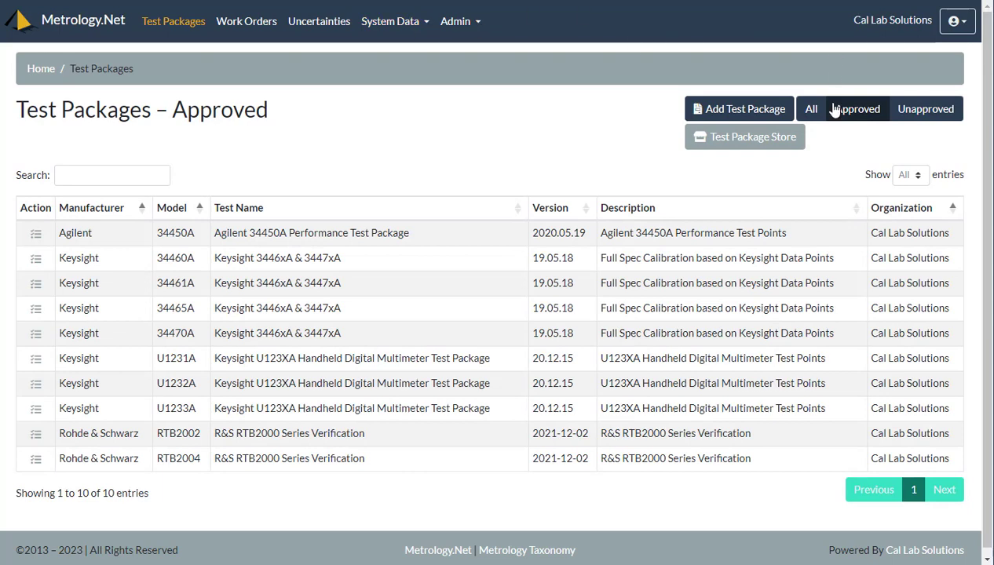
click(935, 117)
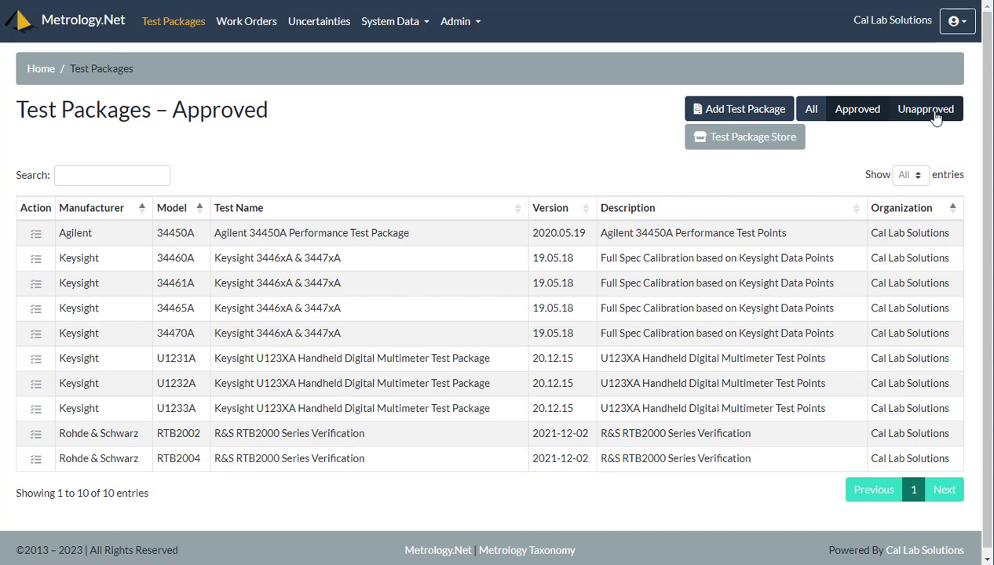
click(865, 120)
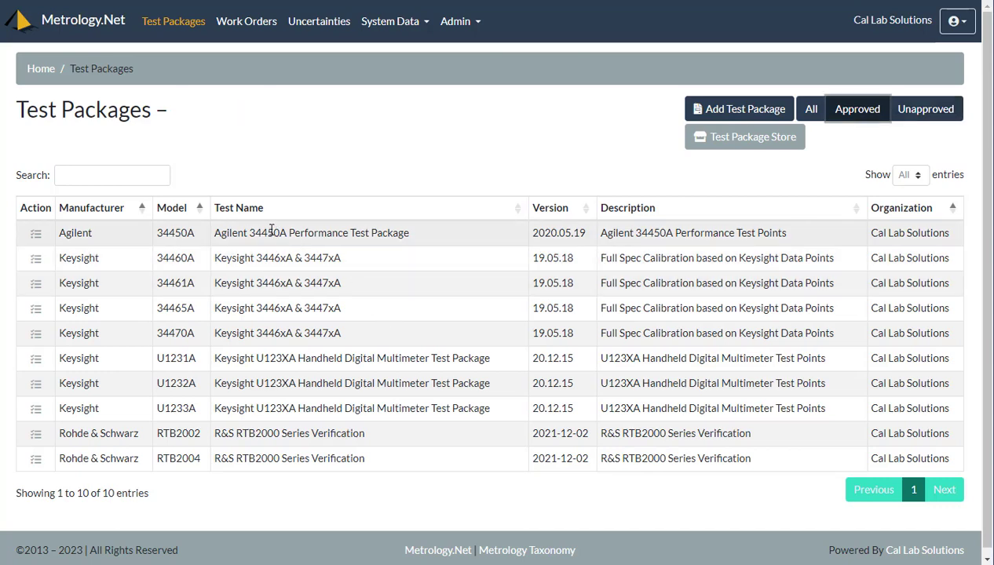
Open Create Work Order for the Agilent 34450A, try the New Asset form, and close it unsaved
click(37, 237)
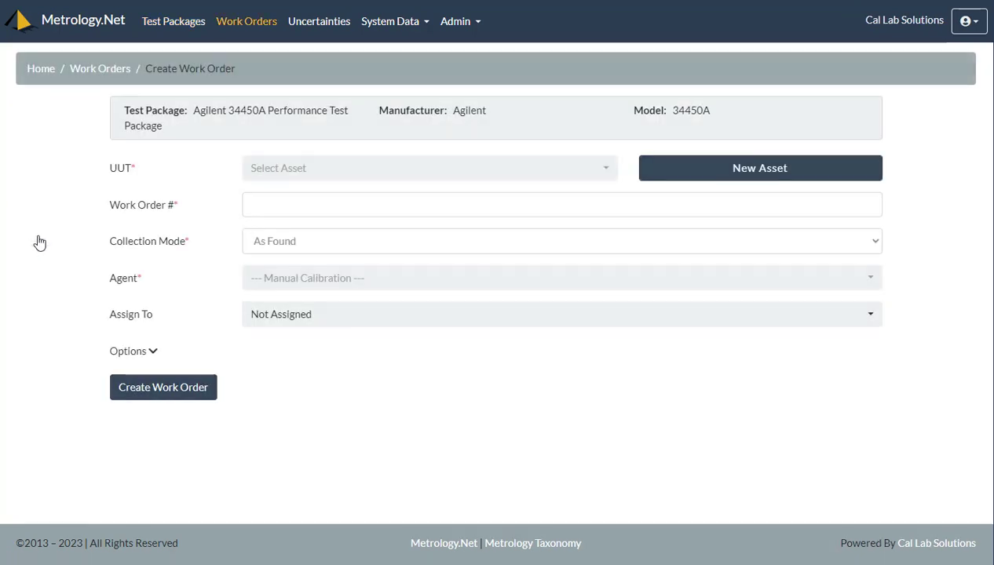
click(576, 179)
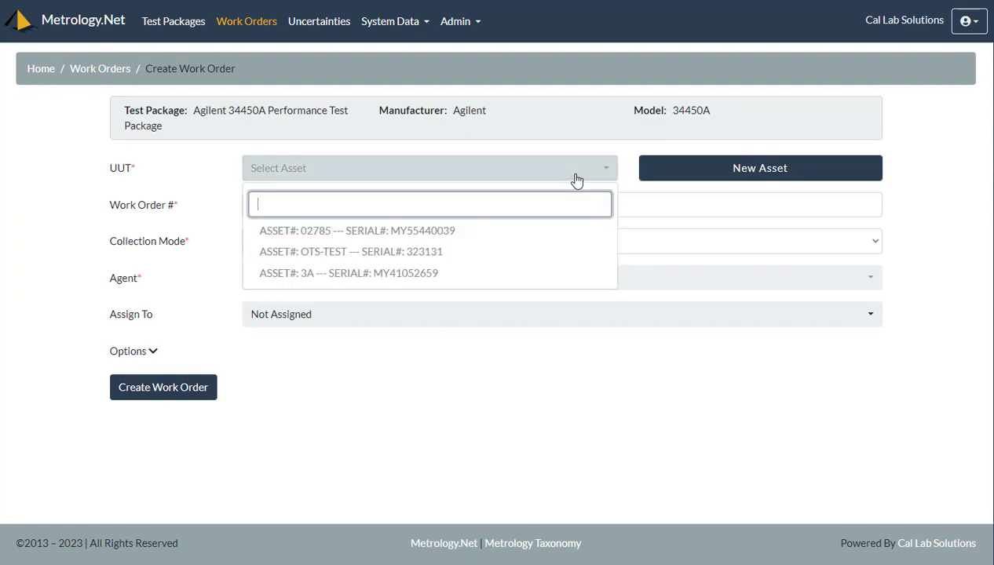
click(801, 170)
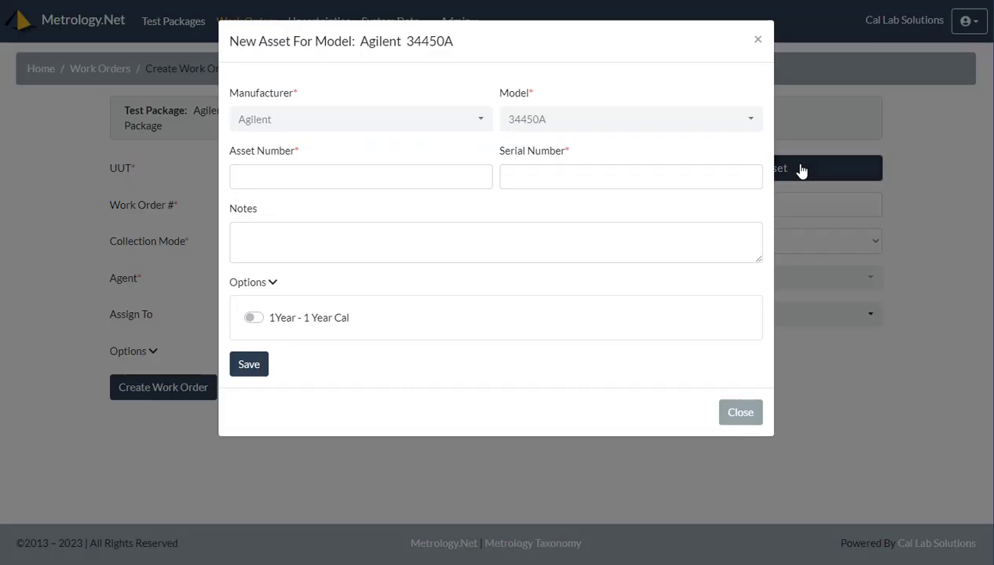
click(267, 182)
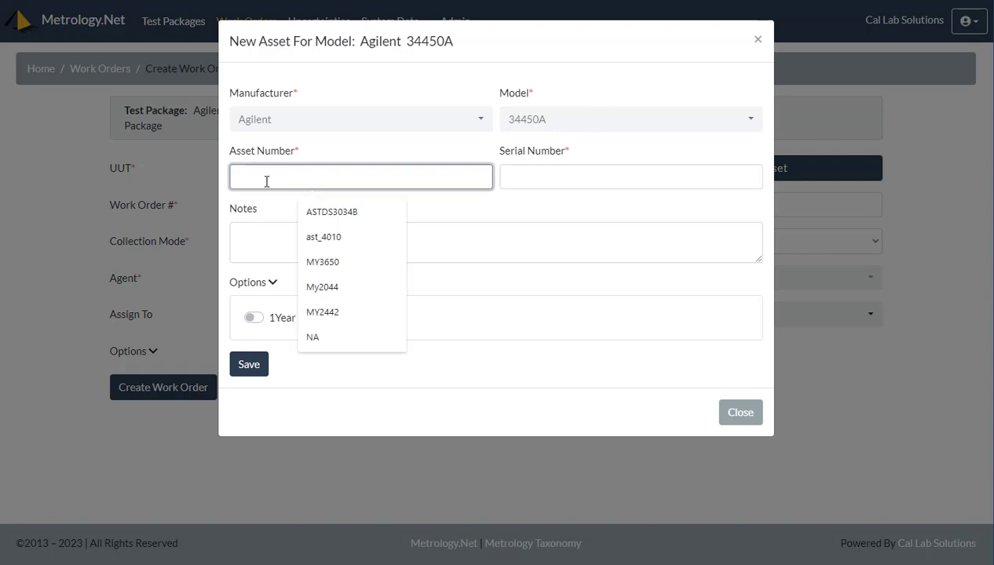
click(571, 173)
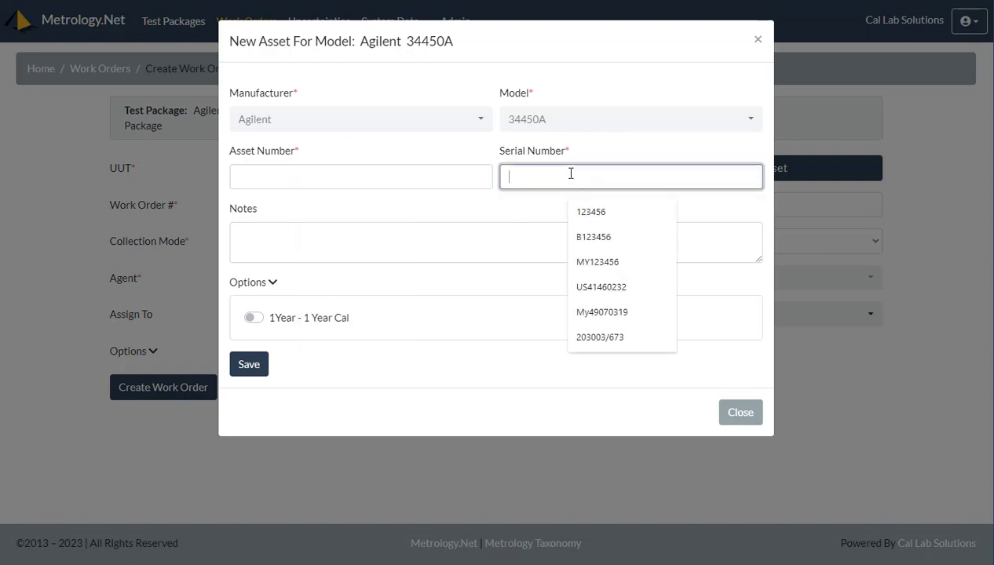
click(301, 242)
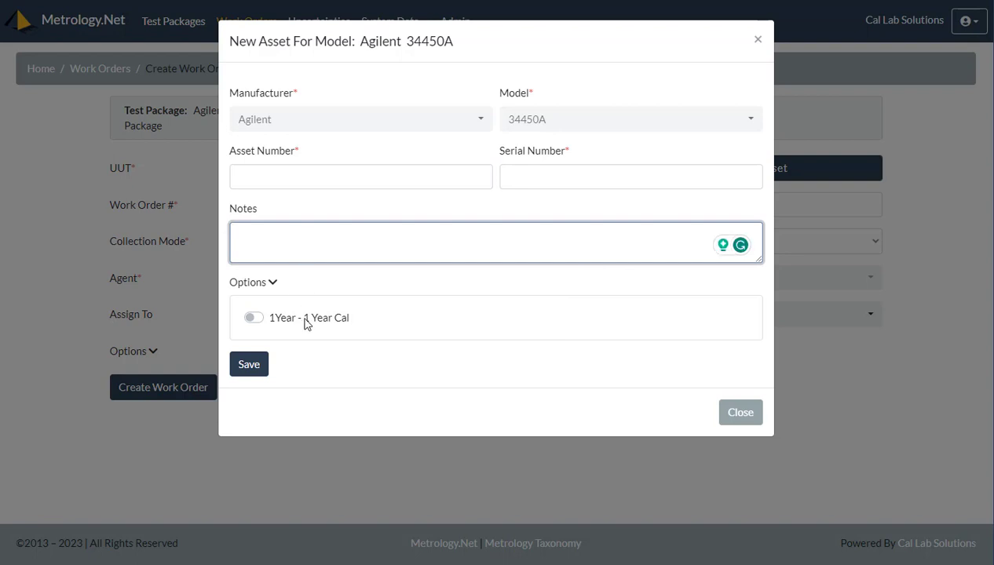
click(741, 411)
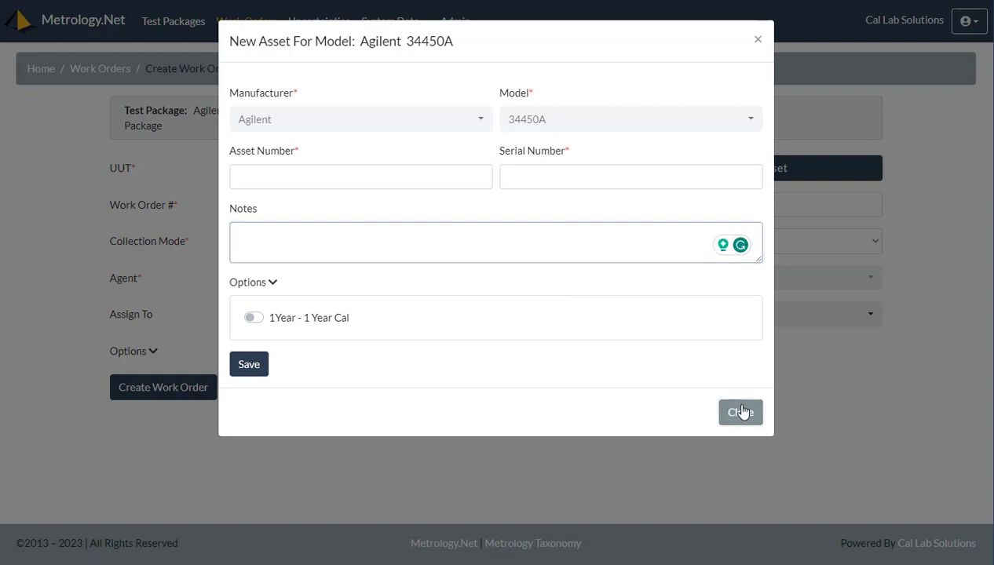
click(353, 177)
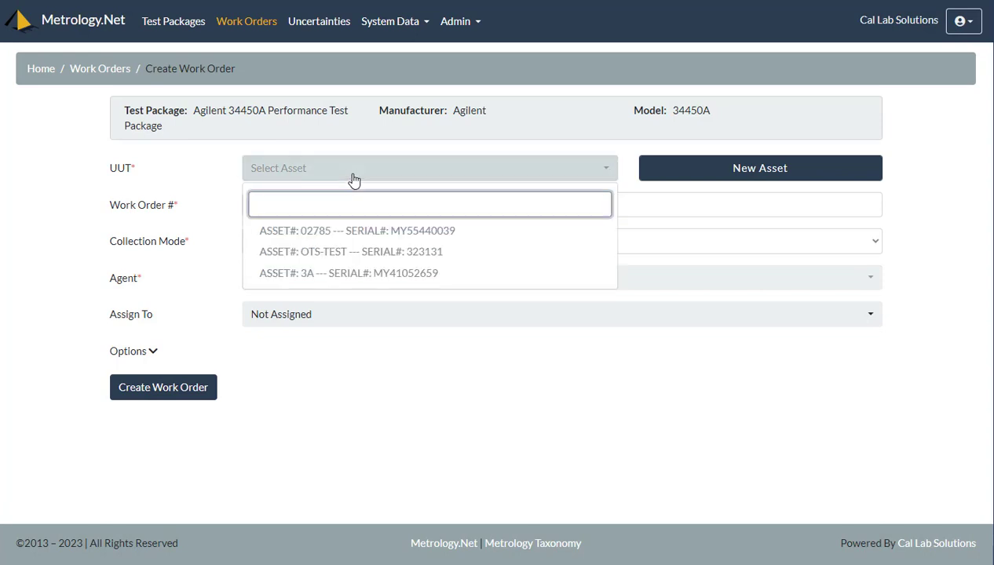
click(382, 233)
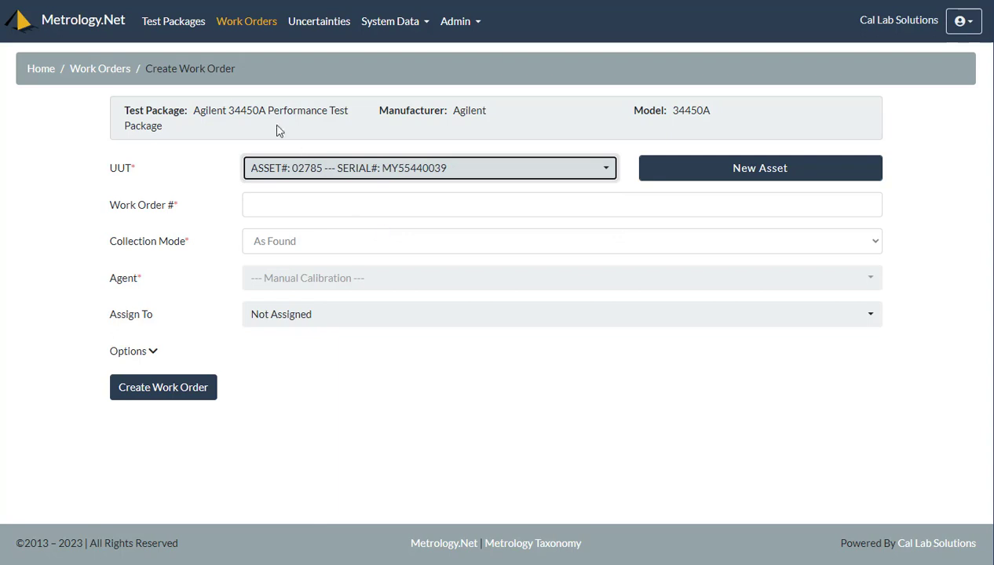
click(301, 205)
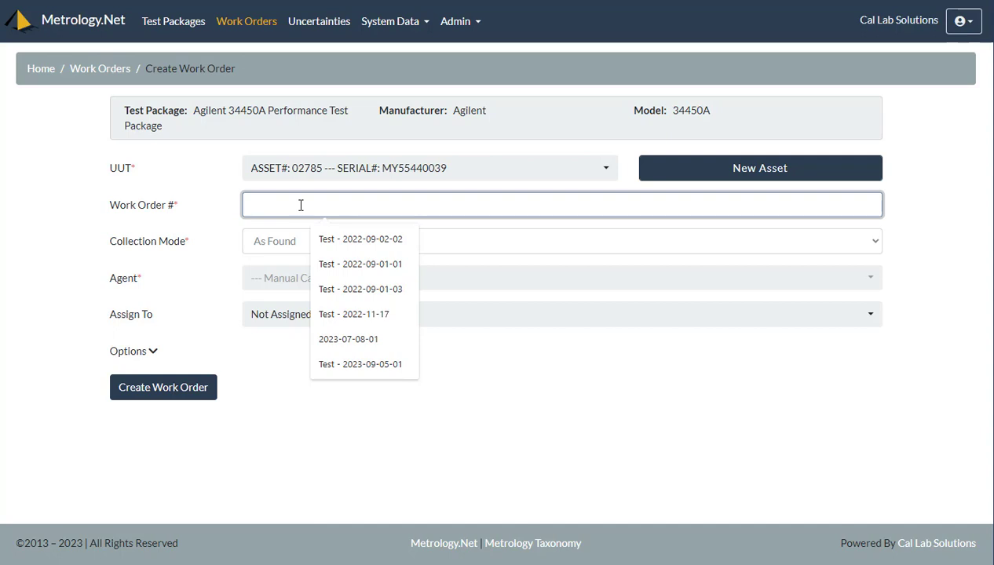
text(202)
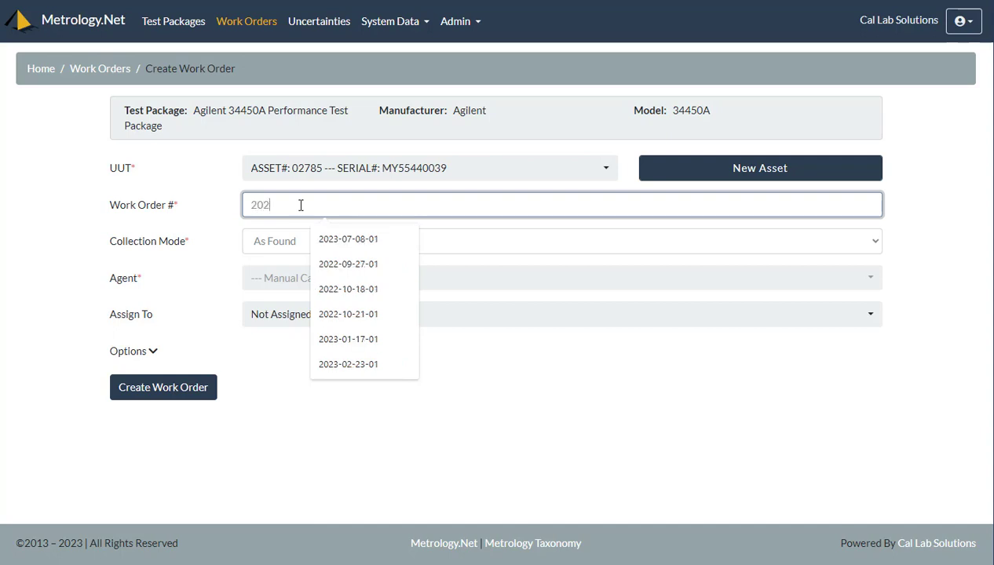
text(3-10-)
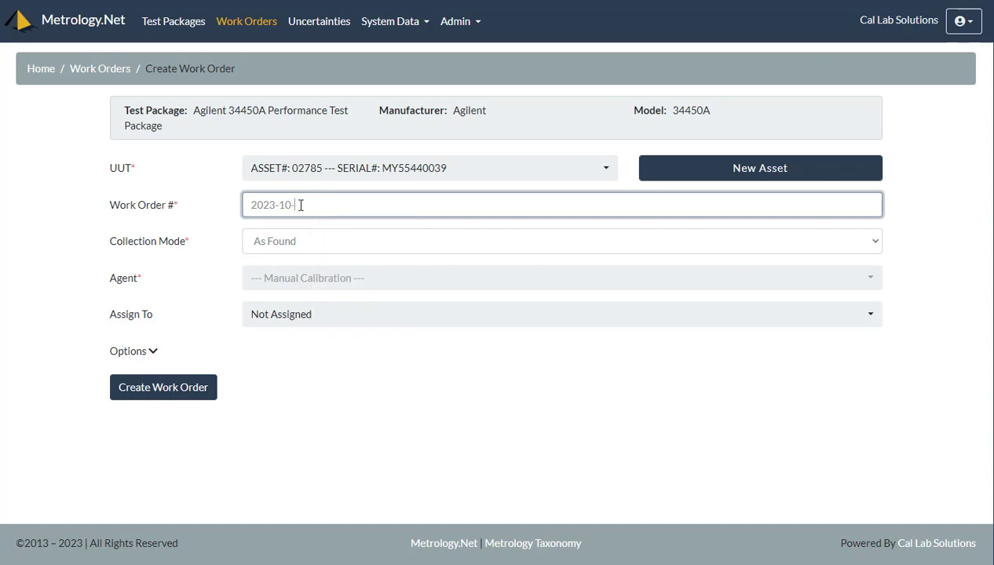
text(27-01)
click(299, 284)
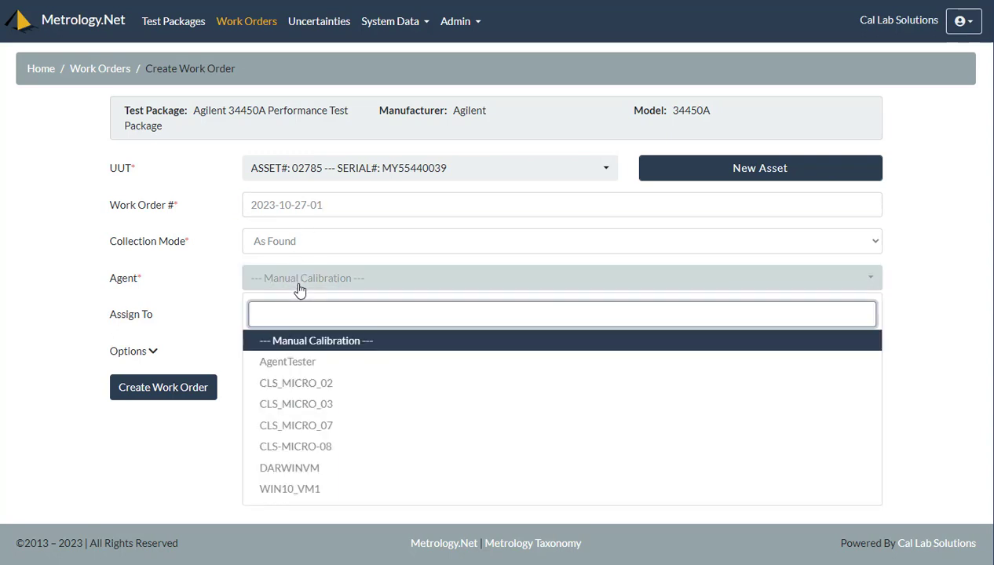
click(326, 409)
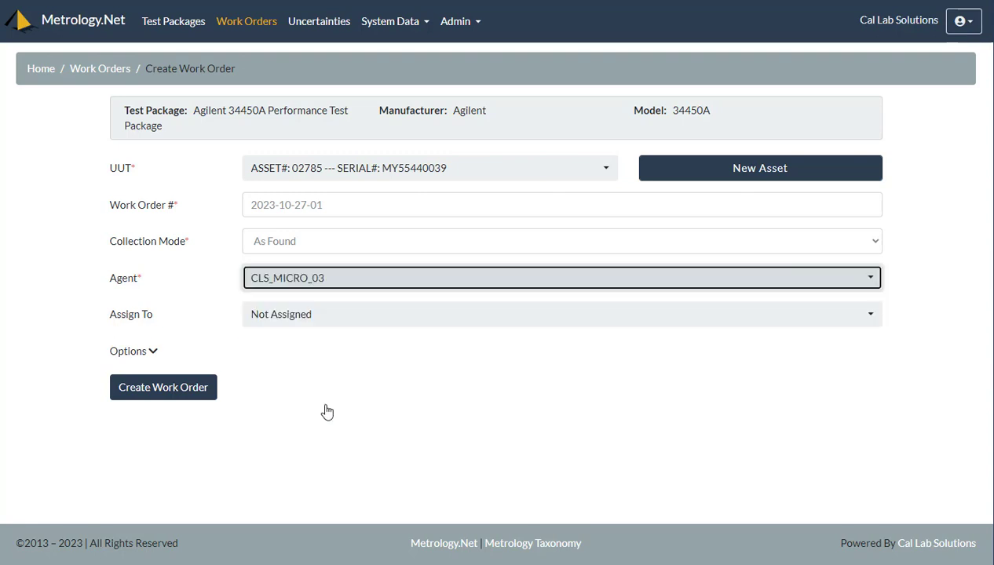
click(299, 310)
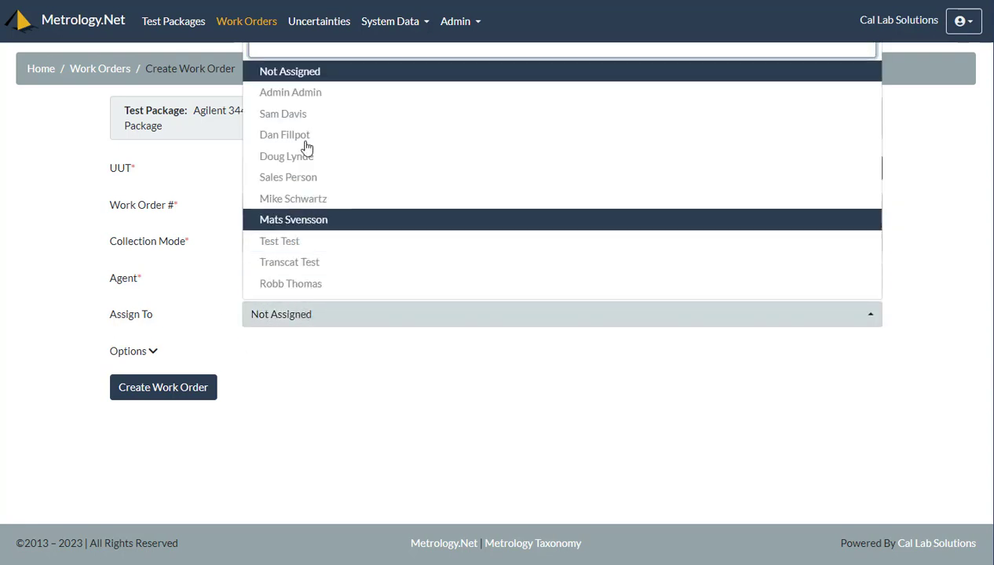
click(323, 204)
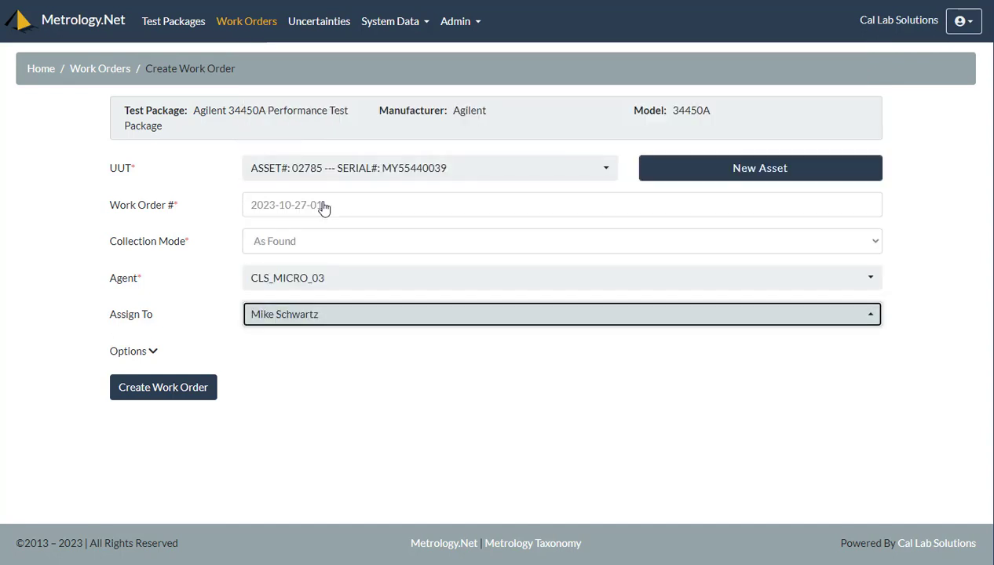
click(158, 393)
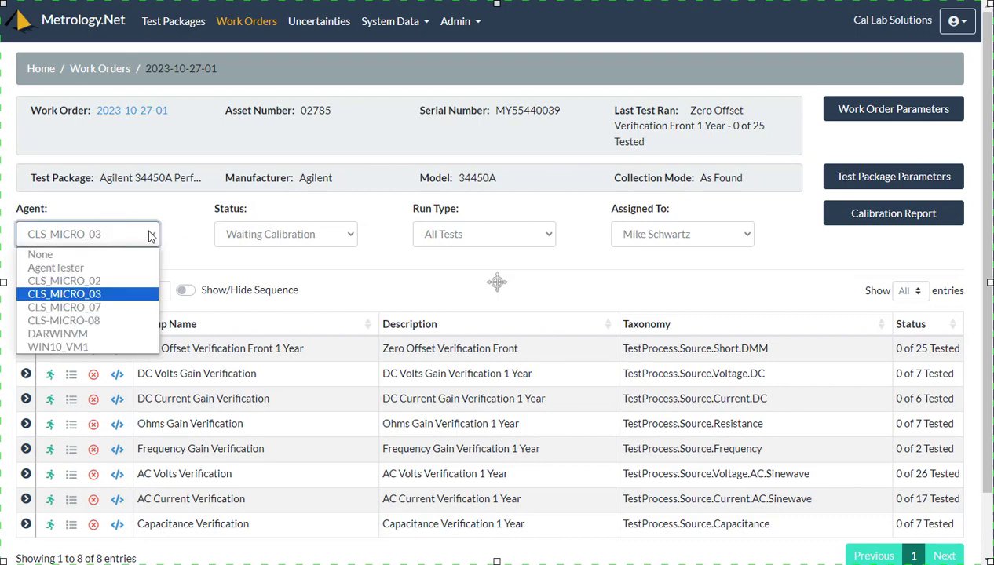
Go to the new work order for asset 02785 and view the Run Type choices
click(190, 223)
click(537, 234)
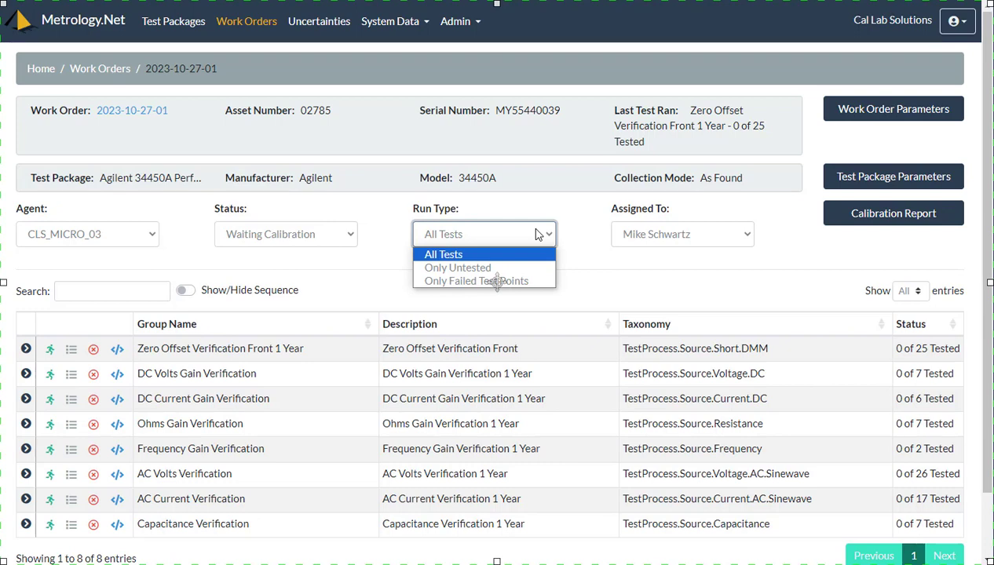
Run the Zero Offset Verification Front 1 Year group with the 4-Wire Short technique
click(183, 243)
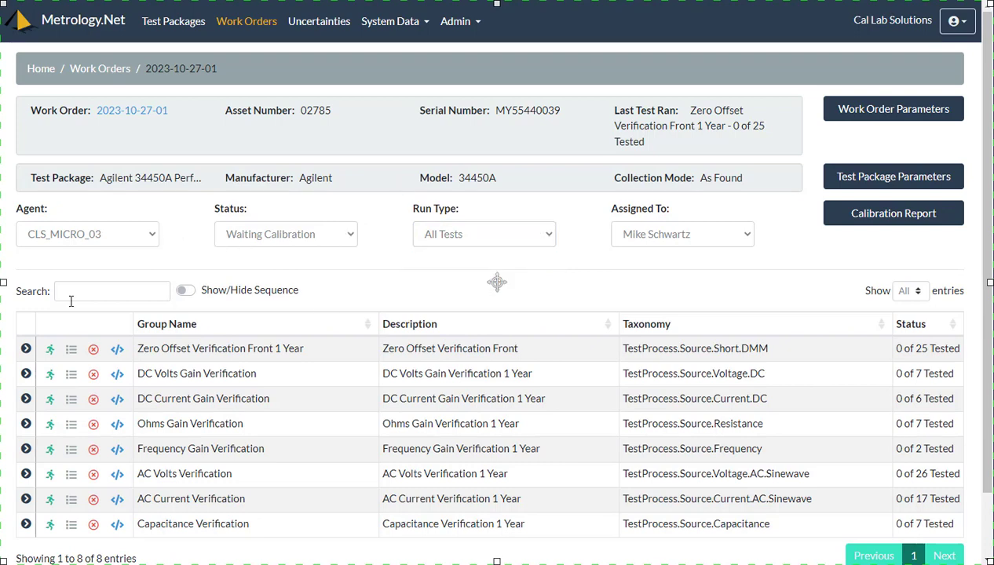
click(49, 355)
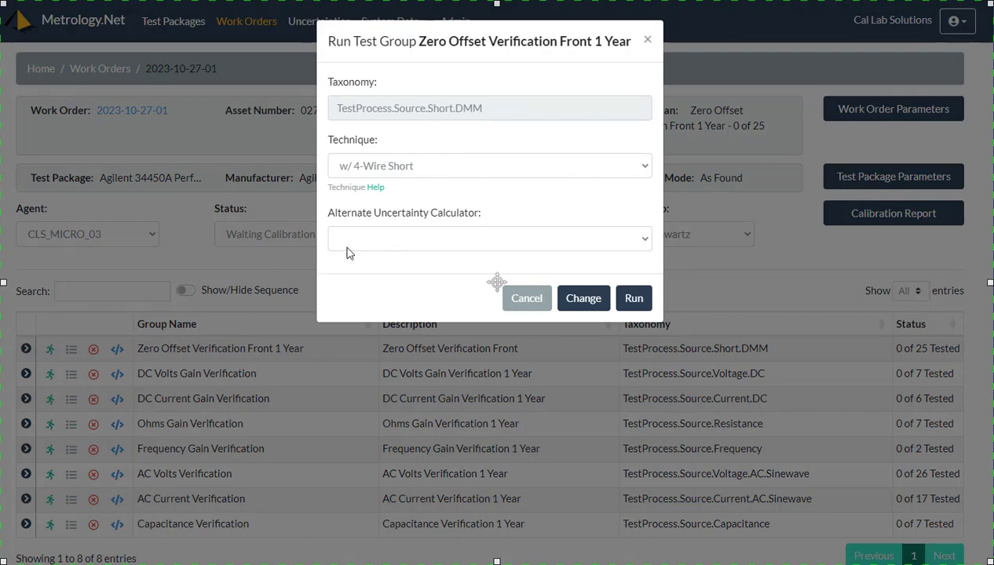
click(637, 298)
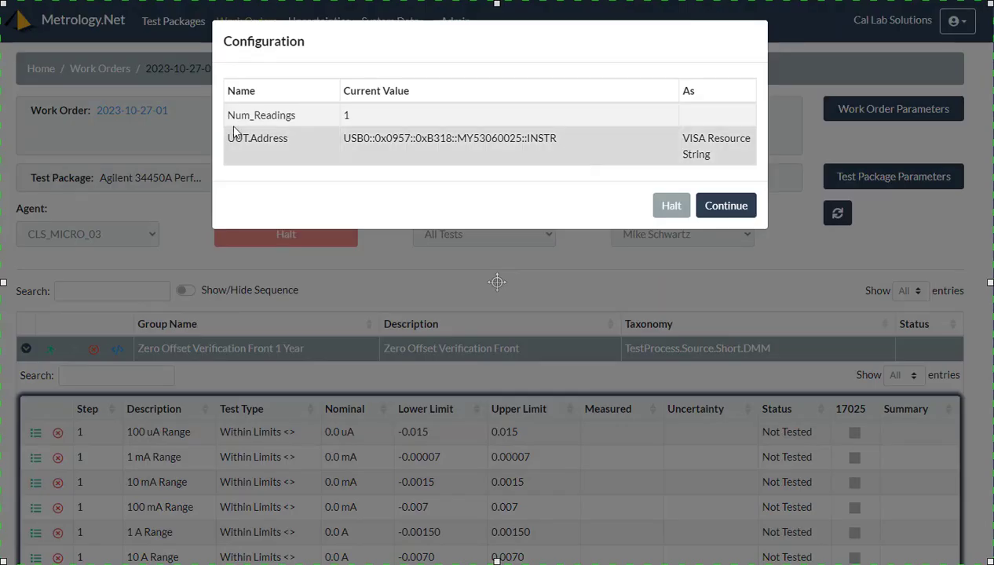
Accept Num_Readings 1 and the USB0 UUT.Address, then continue the run
click(363, 117)
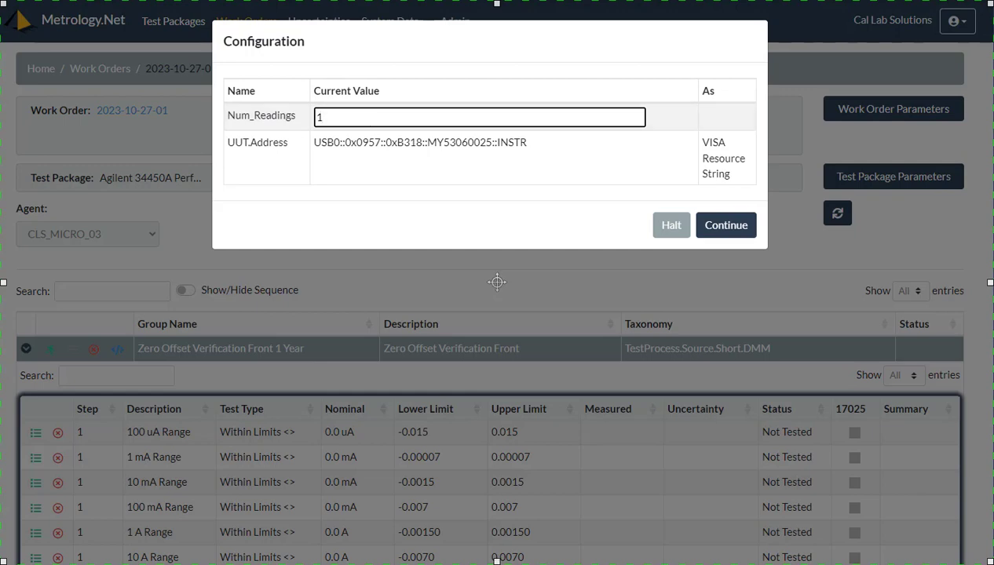
click(453, 139)
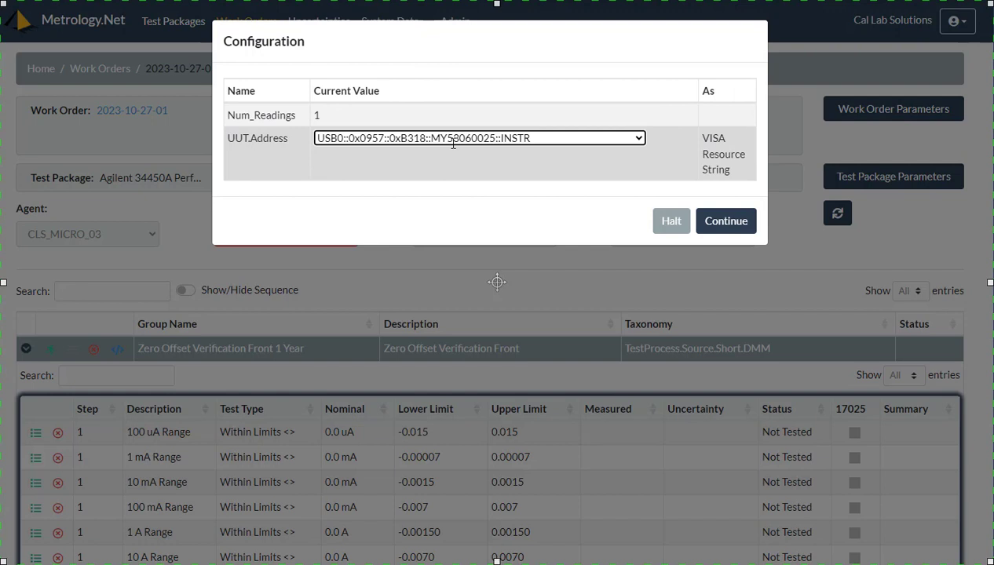
click(635, 140)
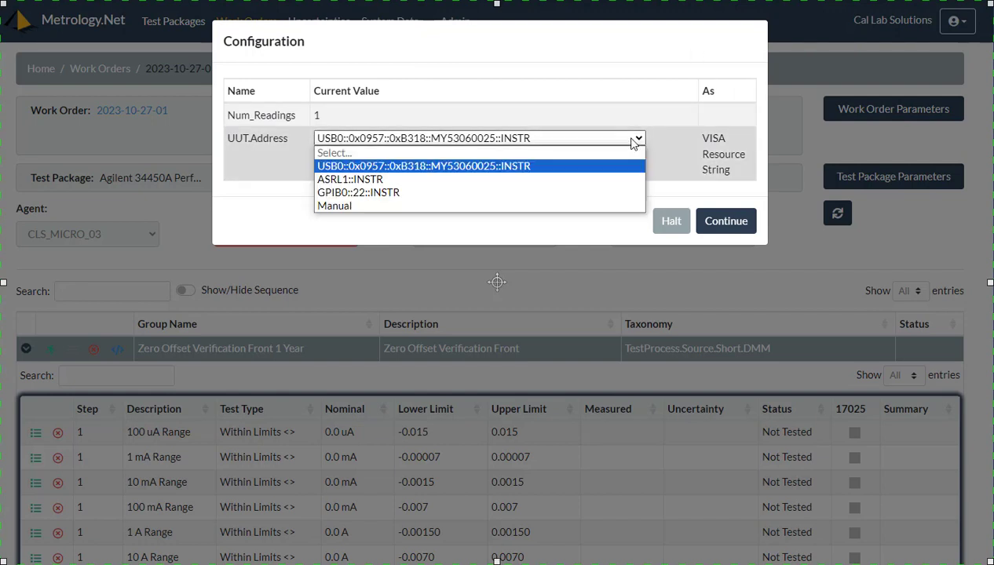
click(549, 166)
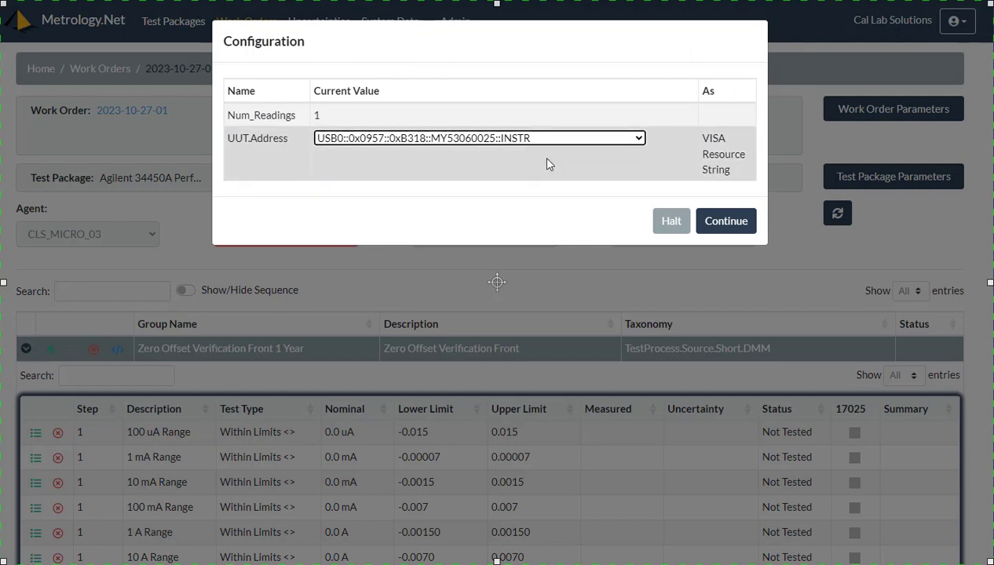
click(532, 186)
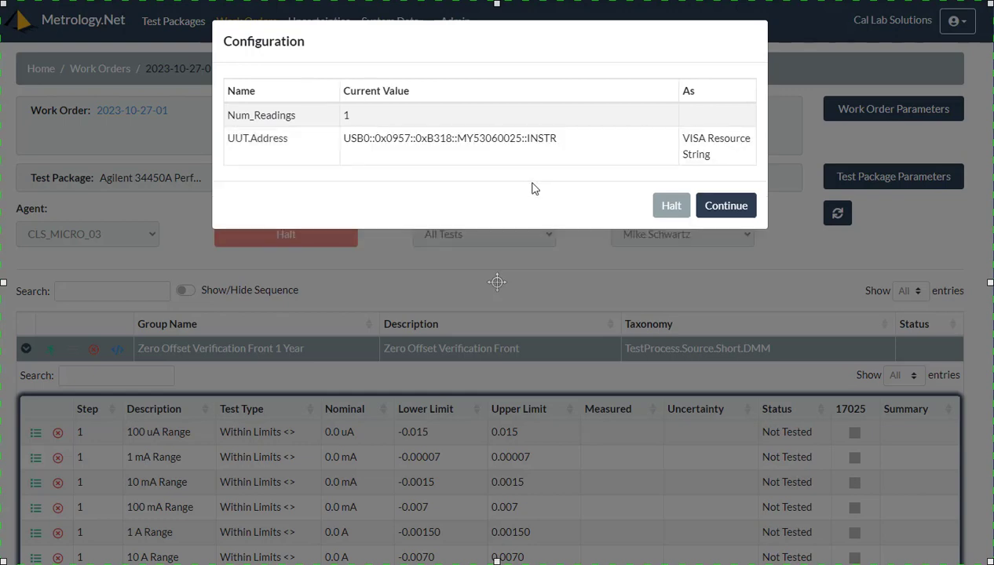
click(721, 206)
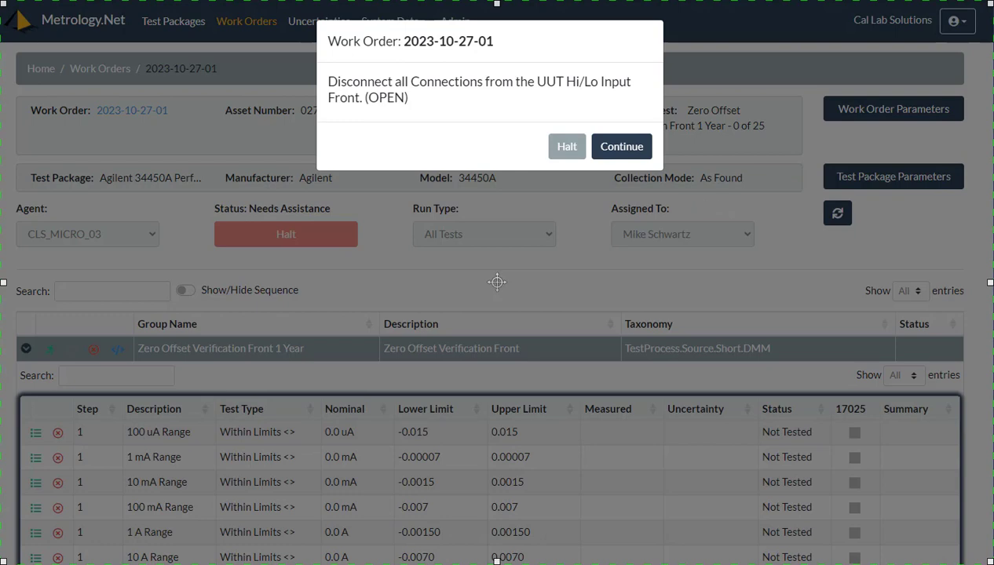
Confirm the UUT Hi/Lo Input Front is left open and continue the test
click(622, 150)
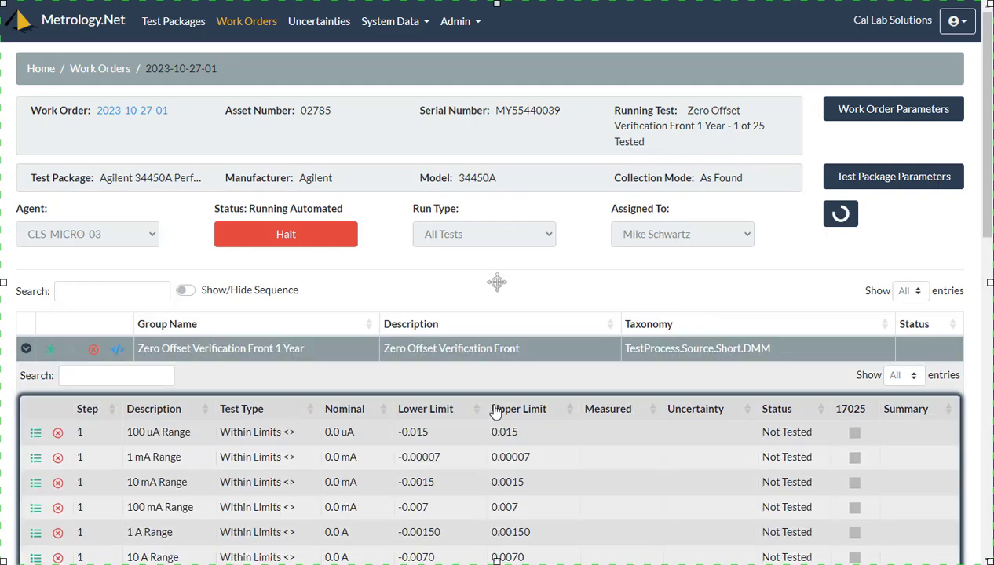
Scroll the test steps while the open-input zero steps through 10 mF pass
scroll(496, 412, down, 1)
scroll(496, 412, down, 2)
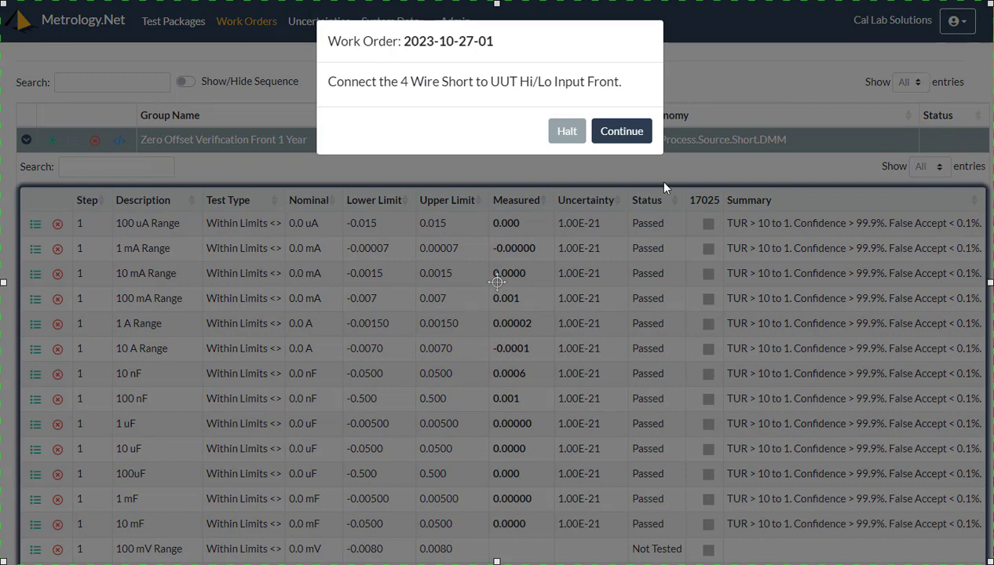
Confirm the 4 Wire Short is connected and review the voltage and resistance results as they pass
click(627, 140)
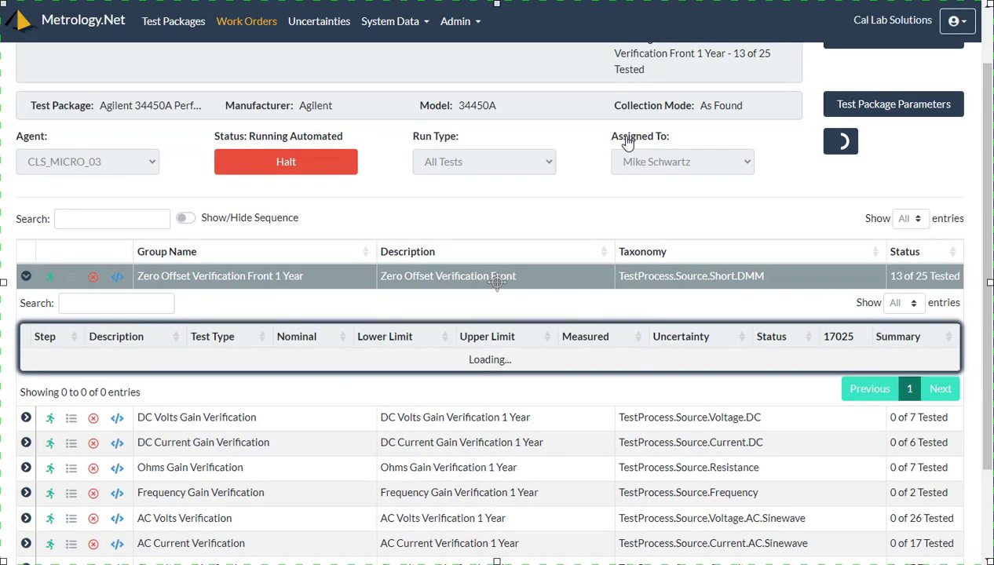
scroll(99, 308, down, 2)
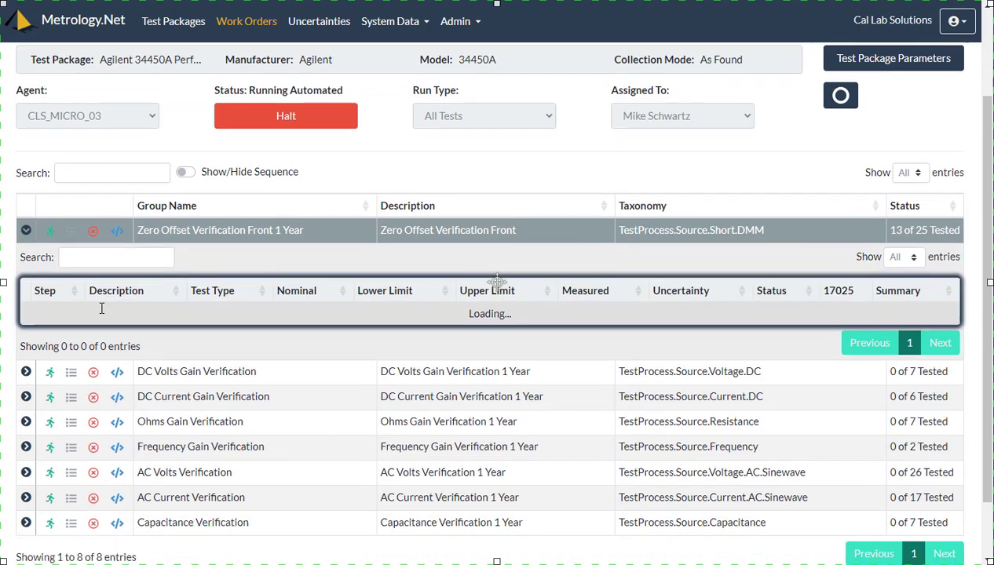
scroll(100, 310, down, 3)
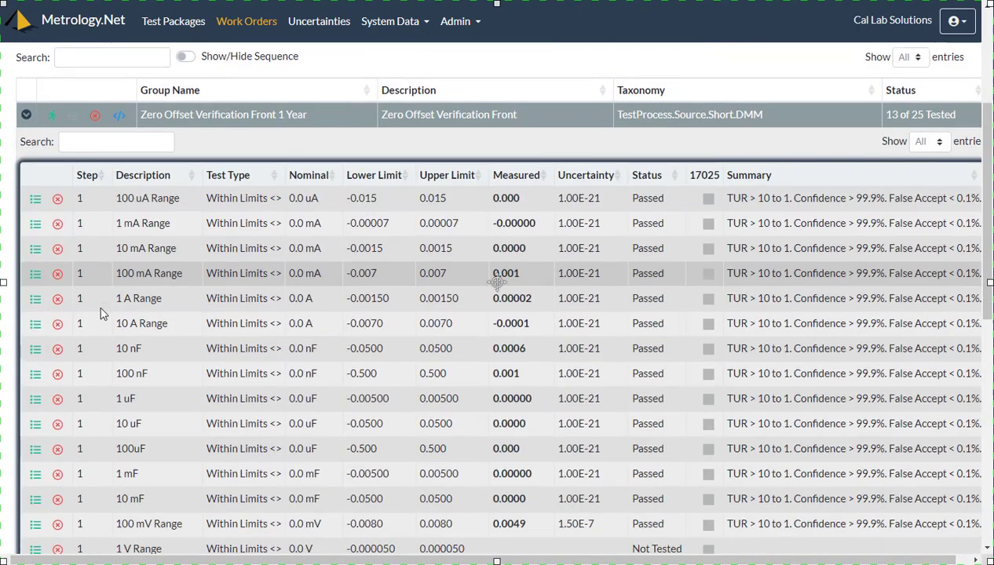
scroll(101, 313, down, 1)
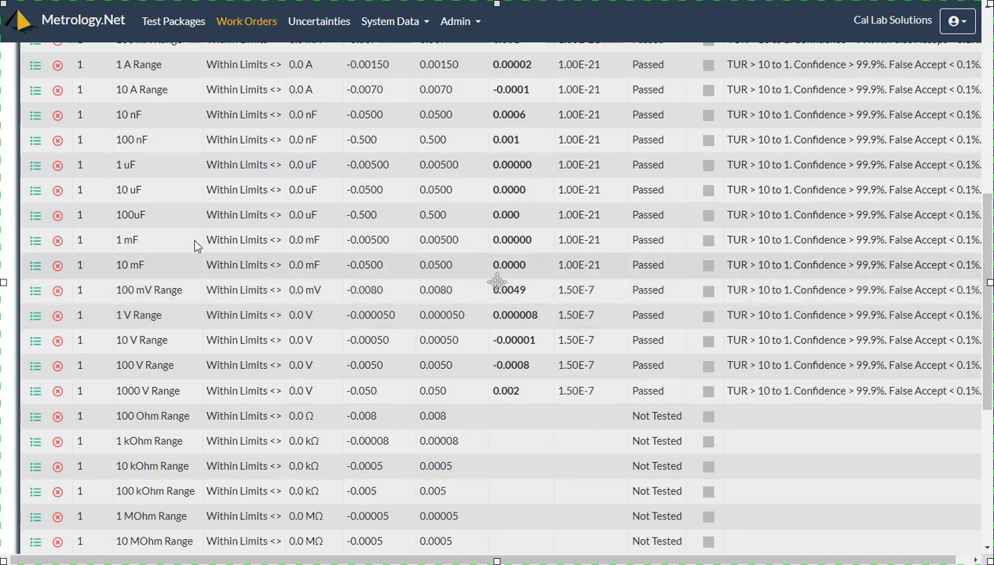
scroll(431, 122, up, 2)
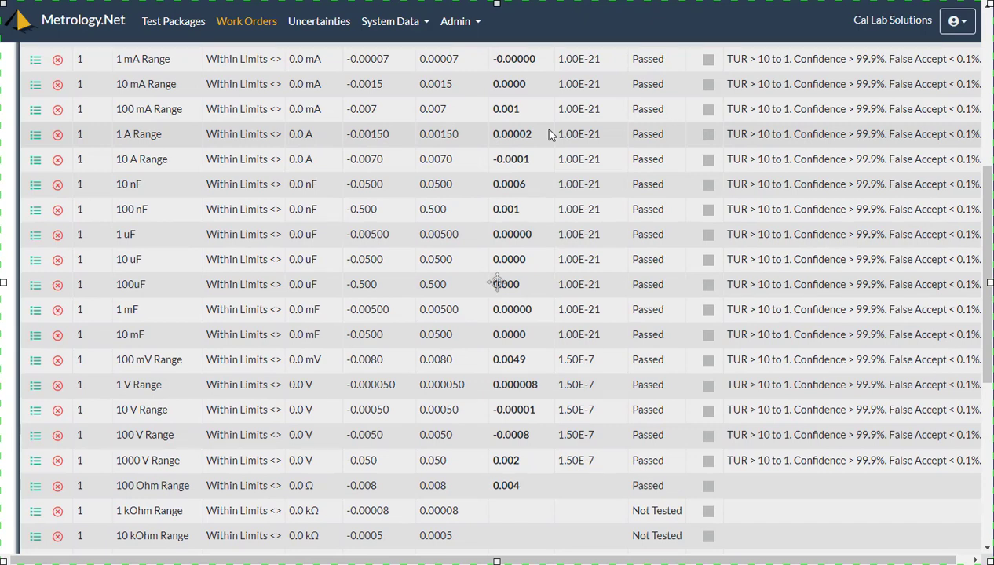
scroll(550, 135, up, 4)
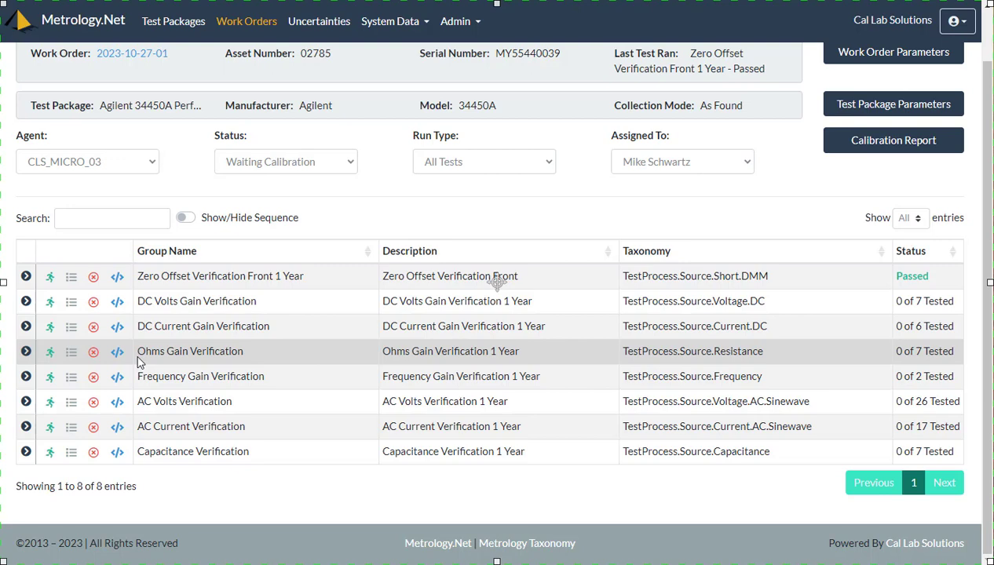
Open the DC Volts Gain Verification run dialog with Fluke 55xxA as the technique
click(51, 305)
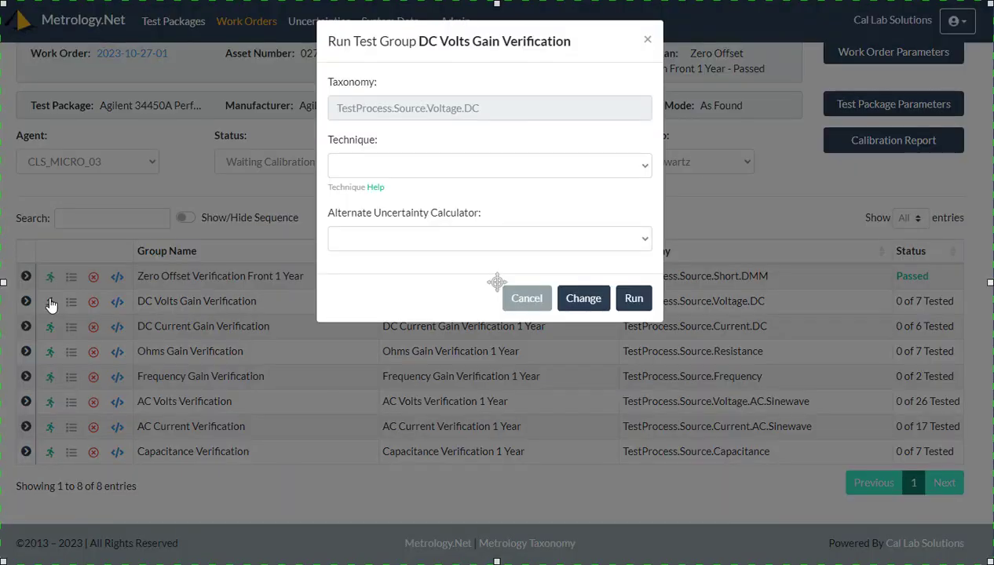
click(464, 165)
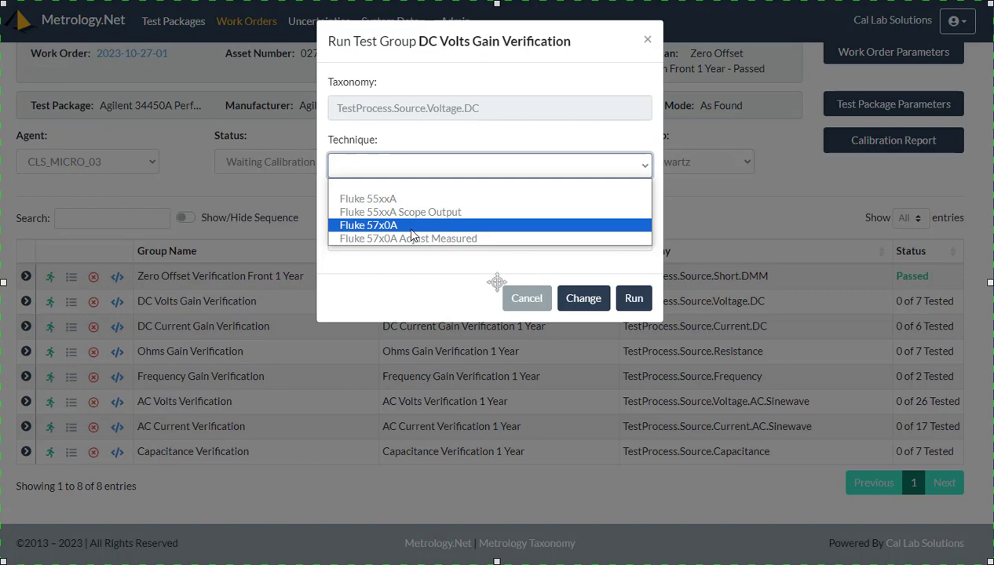
click(397, 199)
click(397, 166)
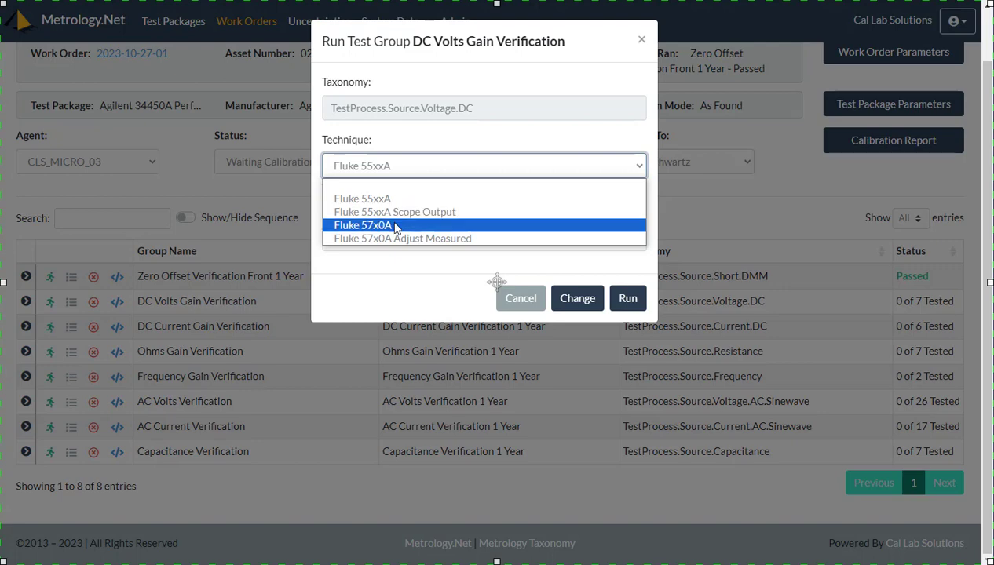
click(381, 202)
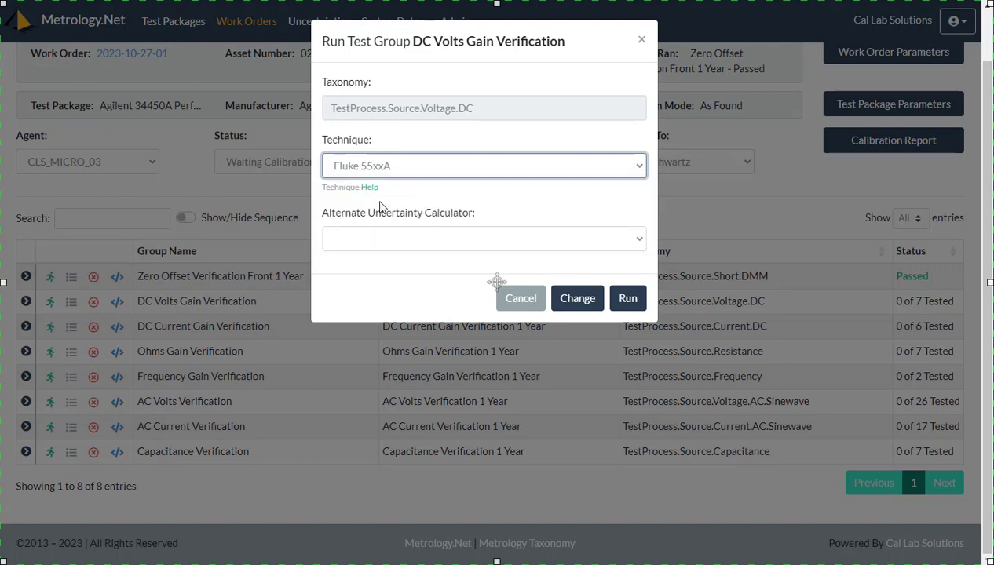